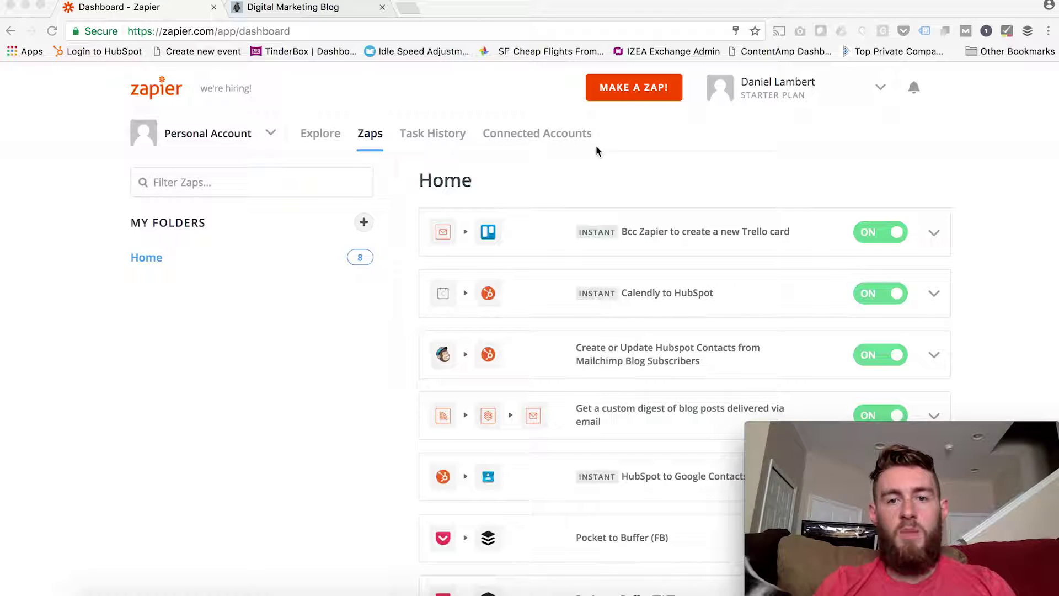
- Create a new Zap triggered by RSS by Zapier's New Item in Feed
{"action": "left_click", "coordinate": [638, 99]}
{"action": "left_click", "coordinate": [638, 99]}
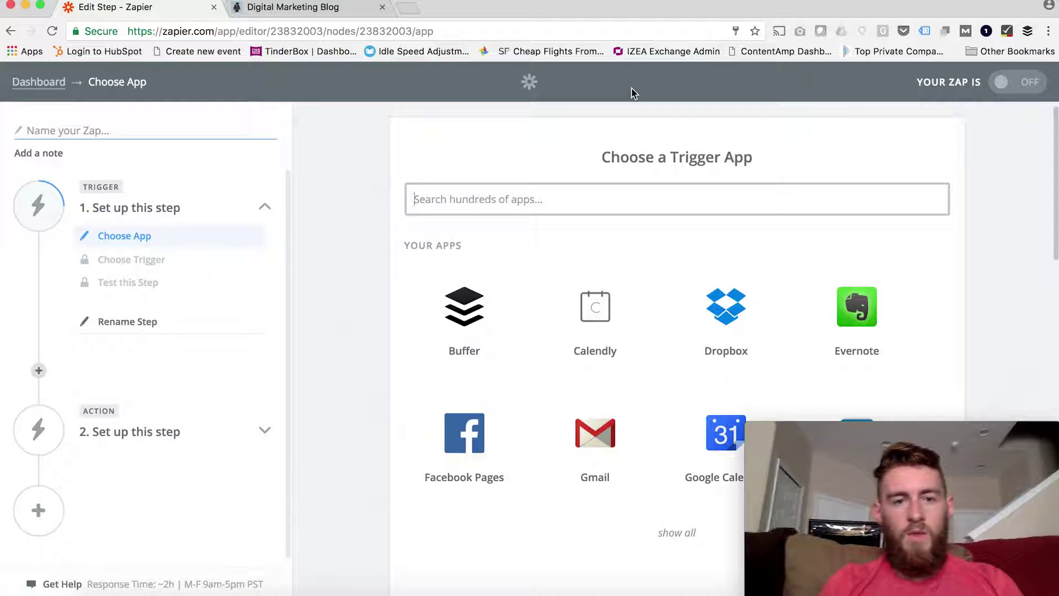
{"action": "left_click", "coordinate": [441, 210]}
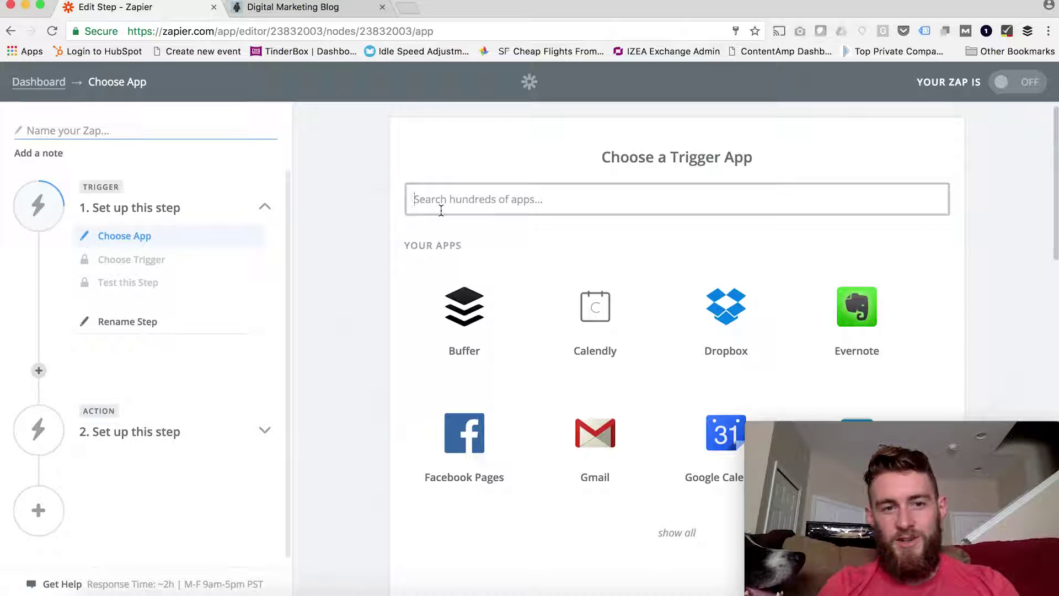
{"action": "type", "text": "rss"}
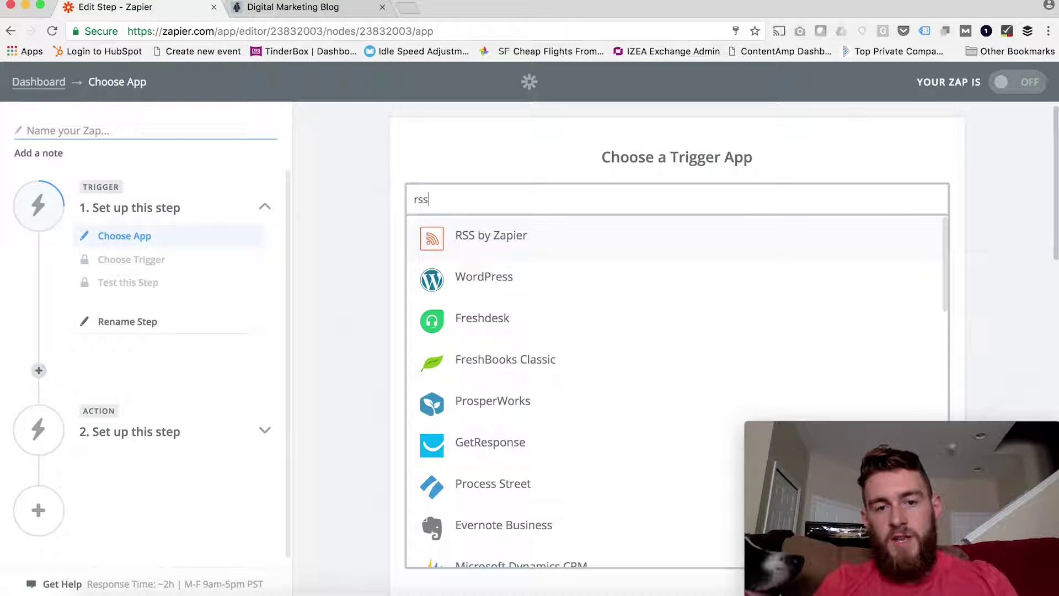
{"action": "left_click", "coordinate": [480, 242]}
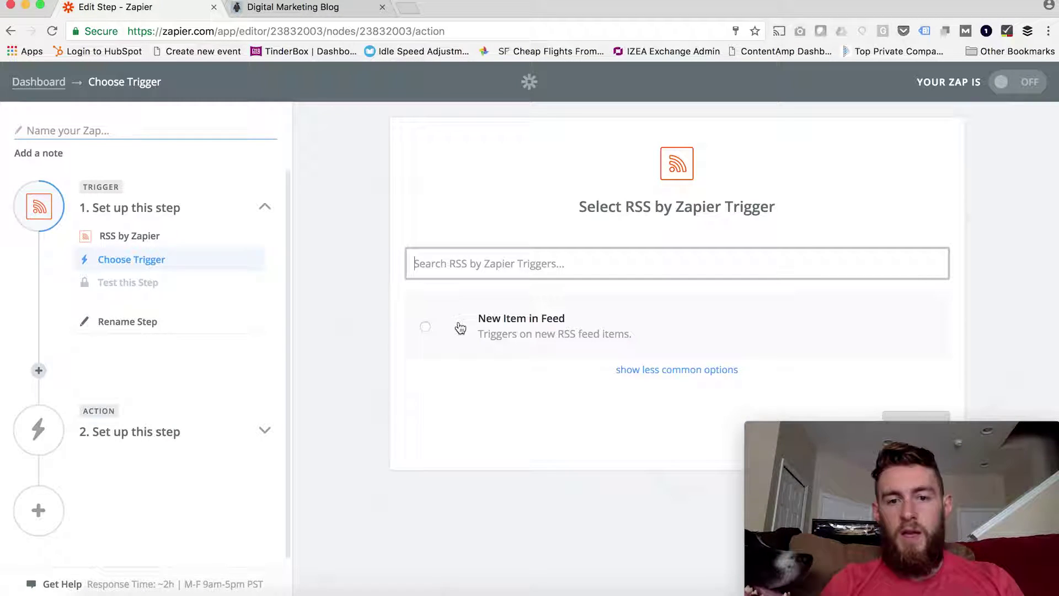
{"action": "left_click", "coordinate": [424, 327]}
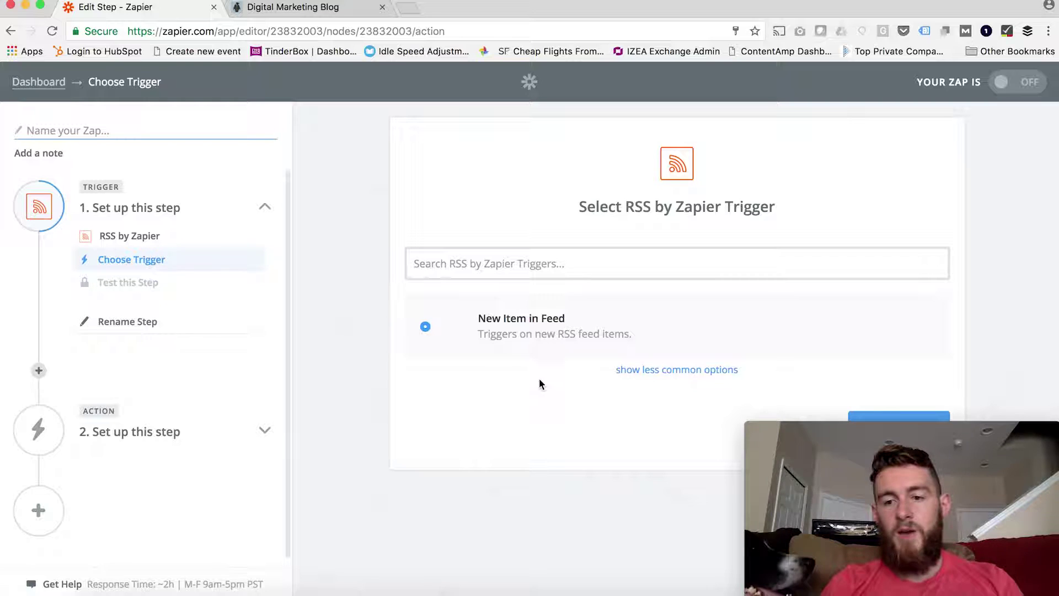
{"action": "left_click", "coordinate": [907, 418]}
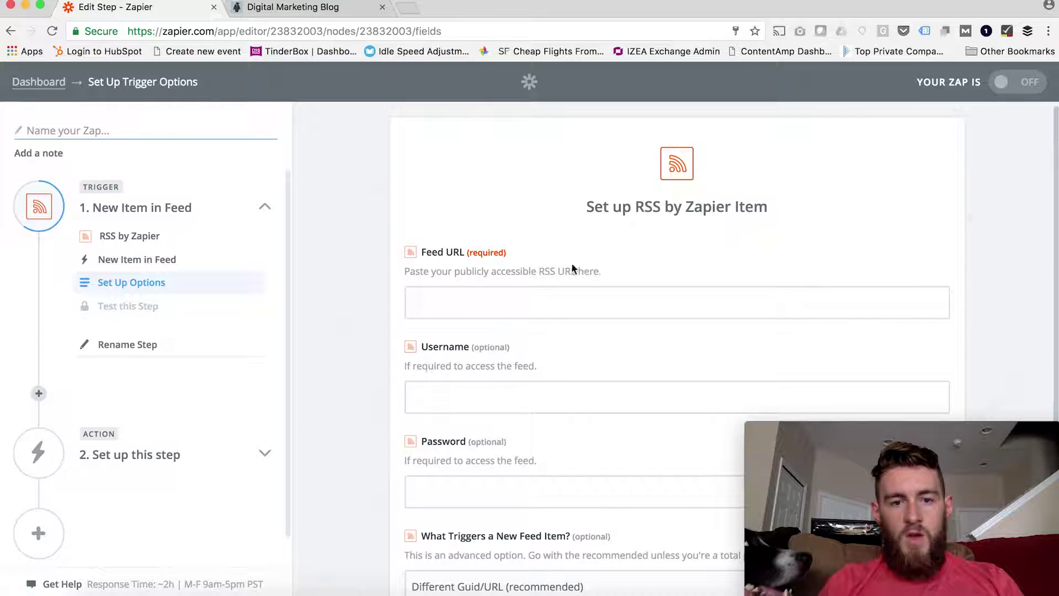
{"action": "scroll", "coordinate": [571, 265], "scroll_direction": "down", "scroll_amount": 2}
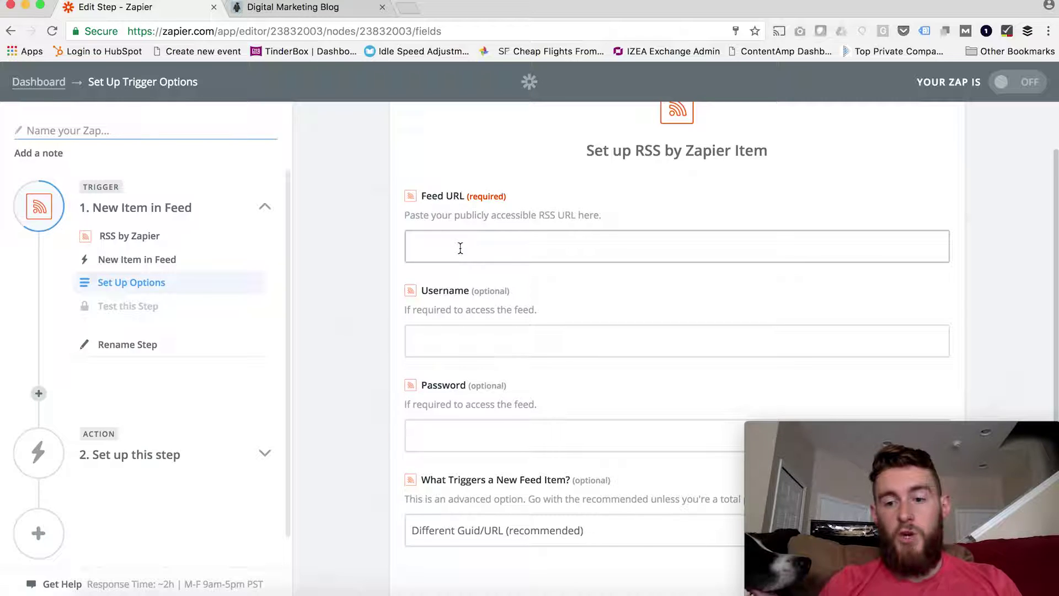
- Find the blog's RSS feed link in the page source and copy its URL
{"action": "left_click", "coordinate": [286, 8]}
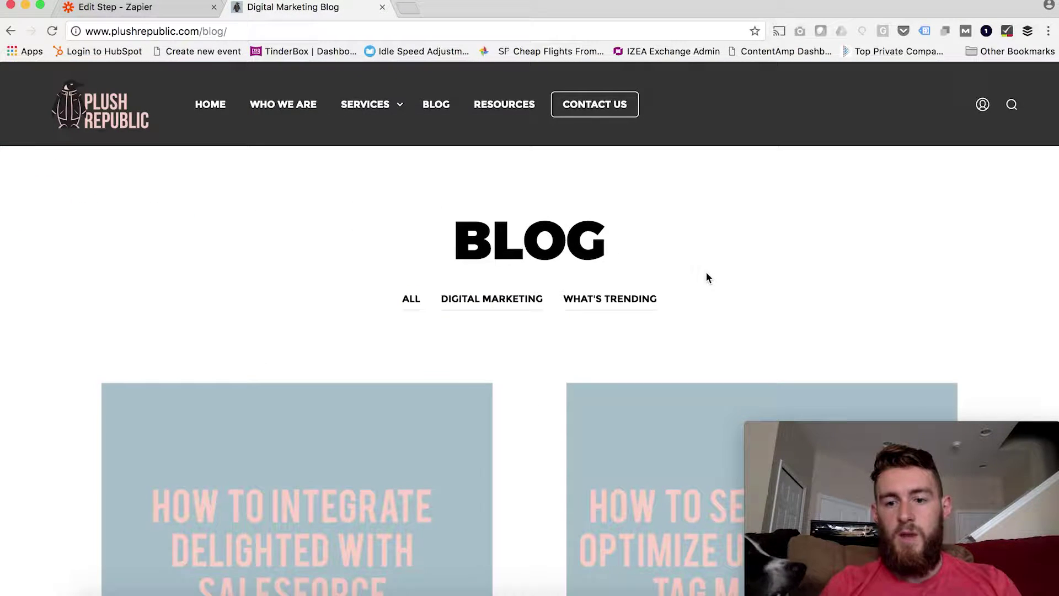
{"action": "scroll", "coordinate": [707, 275], "scroll_direction": "down", "scroll_amount": 1}
{"action": "scroll", "coordinate": [706, 276], "scroll_direction": "down", "scroll_amount": 1}
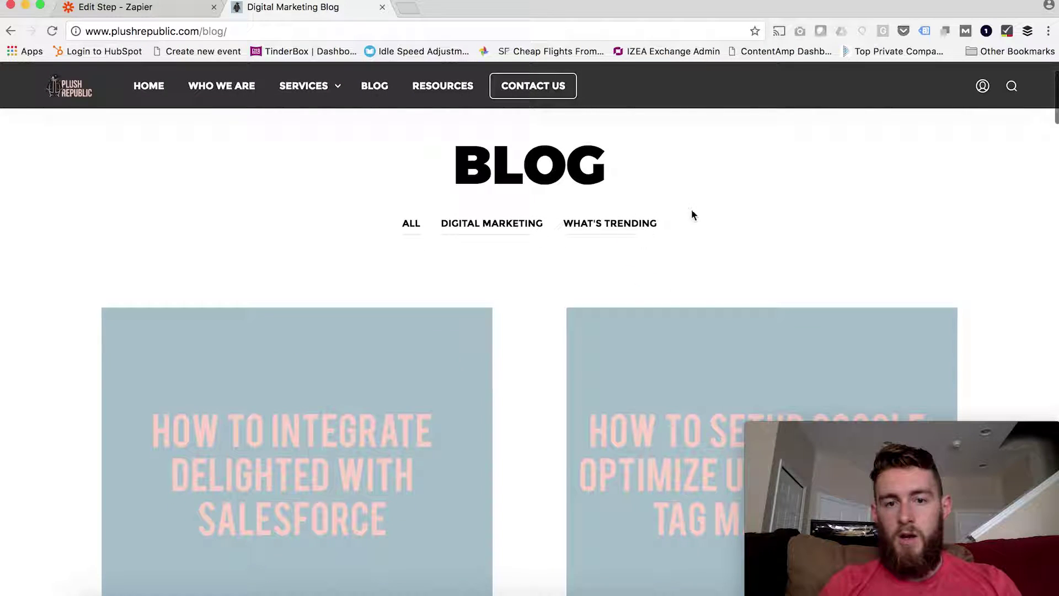
{"action": "scroll", "coordinate": [702, 197], "scroll_direction": "up", "scroll_amount": 1}
{"action": "scroll", "coordinate": [777, 182], "scroll_direction": "up", "scroll_amount": 1}
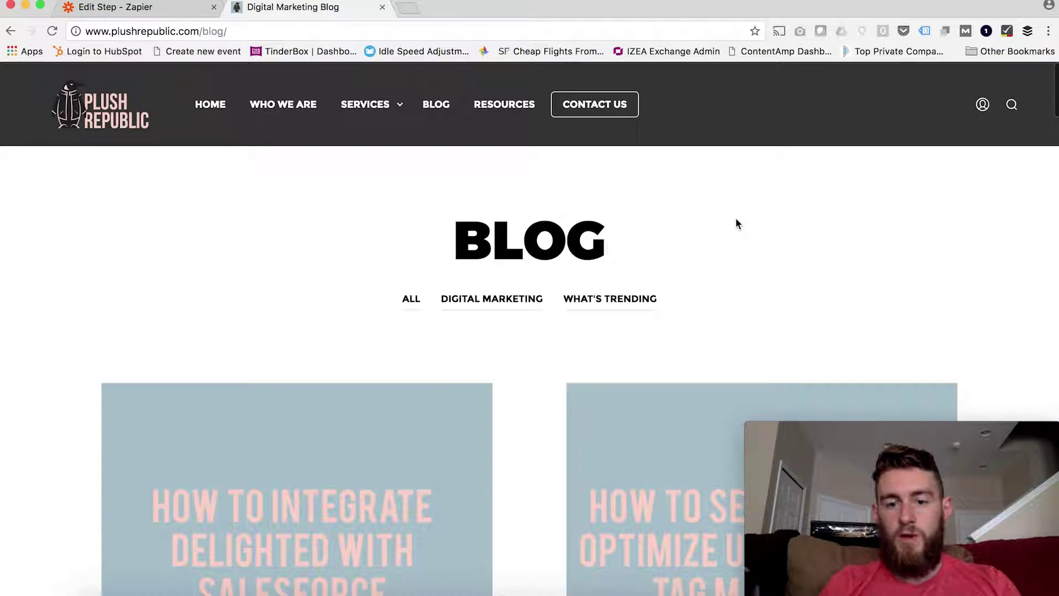
{"action": "right_click", "coordinate": [737, 222]}
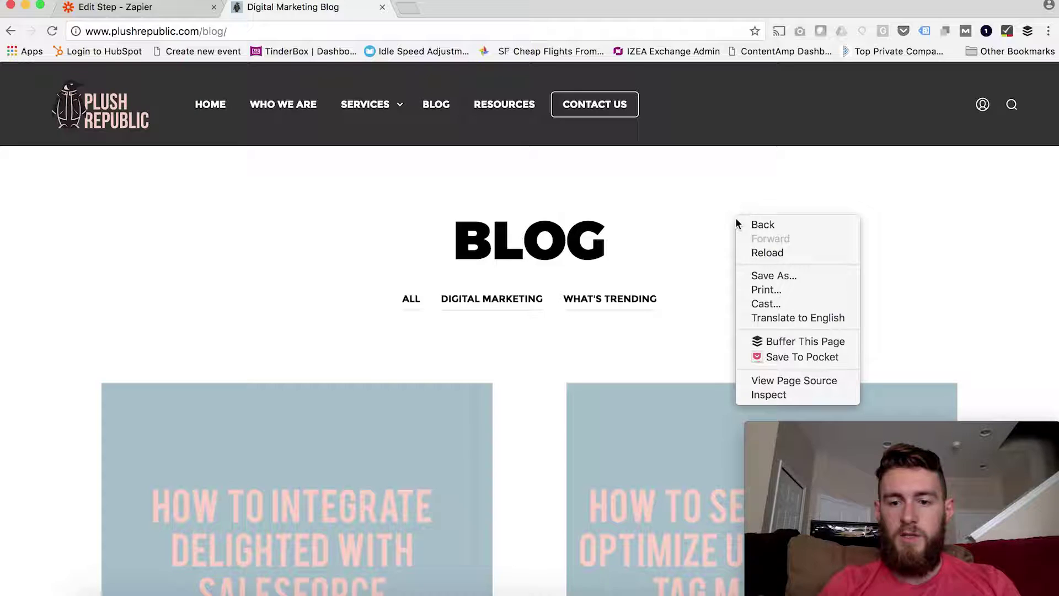
{"action": "left_click", "coordinate": [789, 396]}
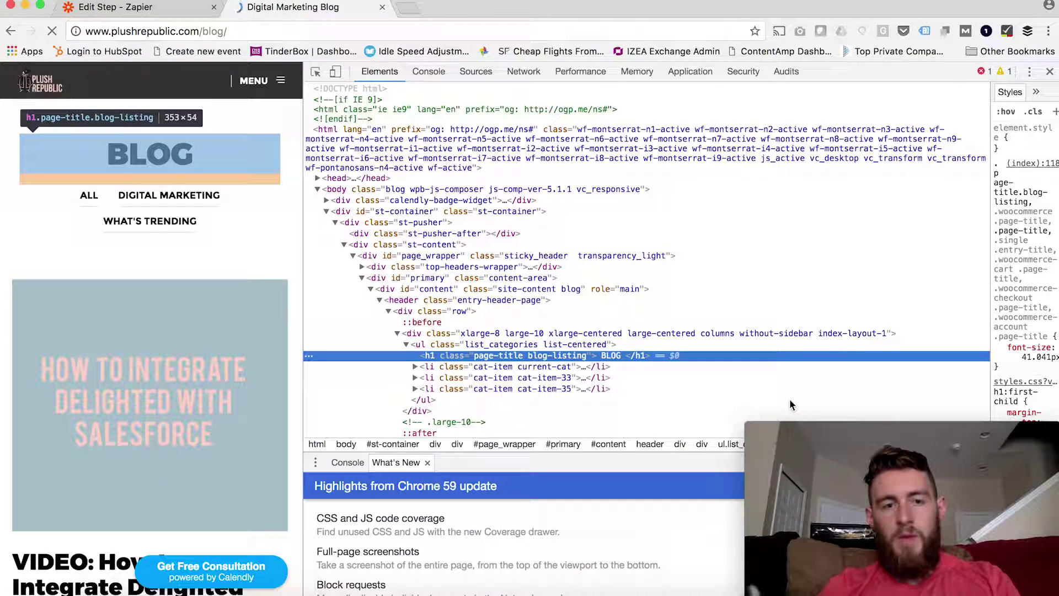
{"action": "type", "text": "rss"}
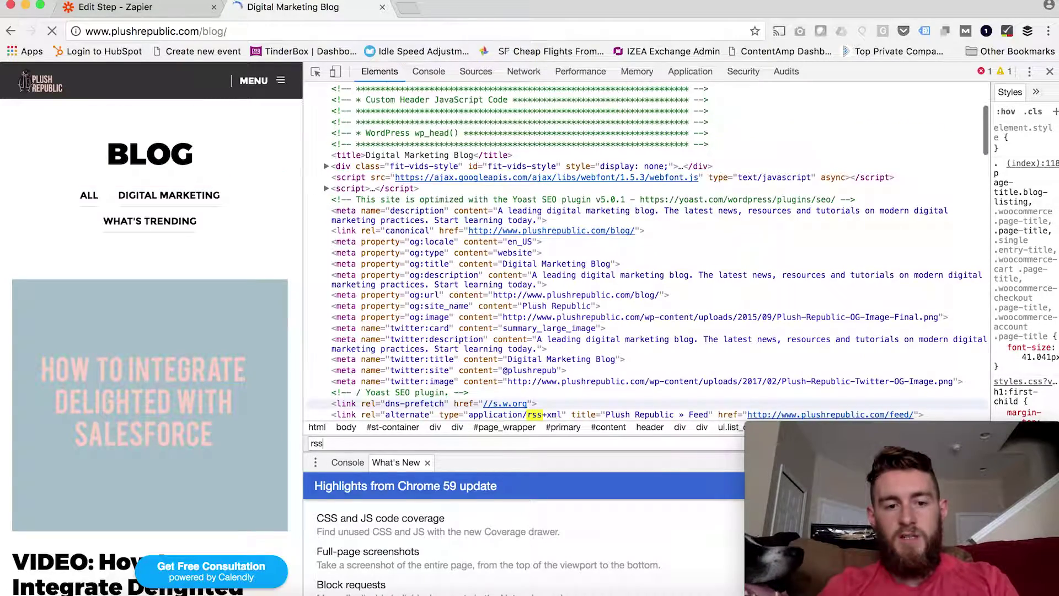
{"action": "scroll", "coordinate": [641, 363], "scroll_direction": "down", "scroll_amount": 3}
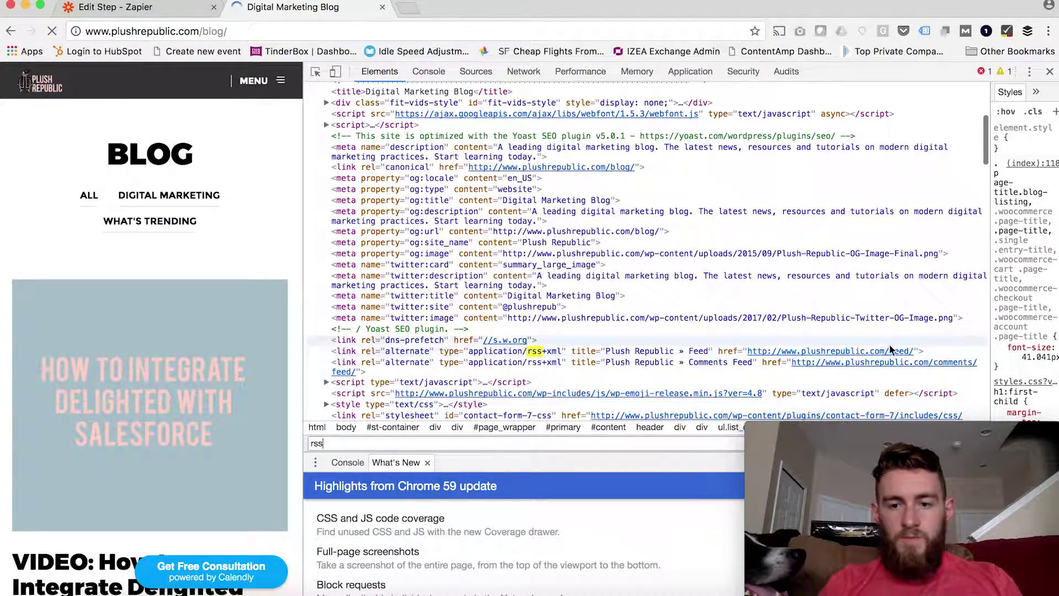
{"action": "double_click", "coordinate": [834, 356]}
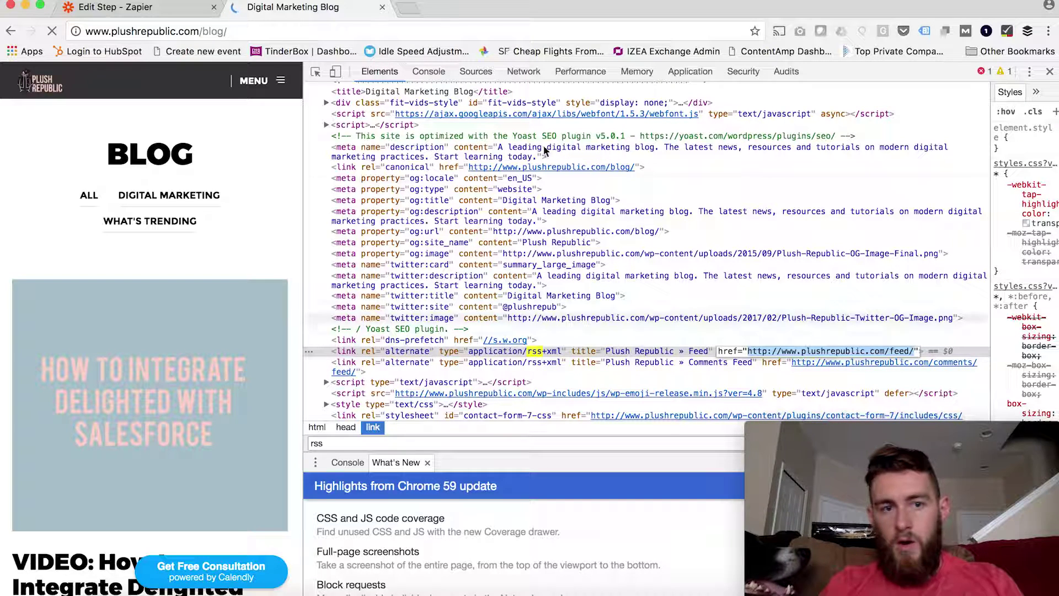
- Load the feed URL in a new tab to confirm it works, then close it
{"action": "left_click", "coordinate": [1050, 71]}
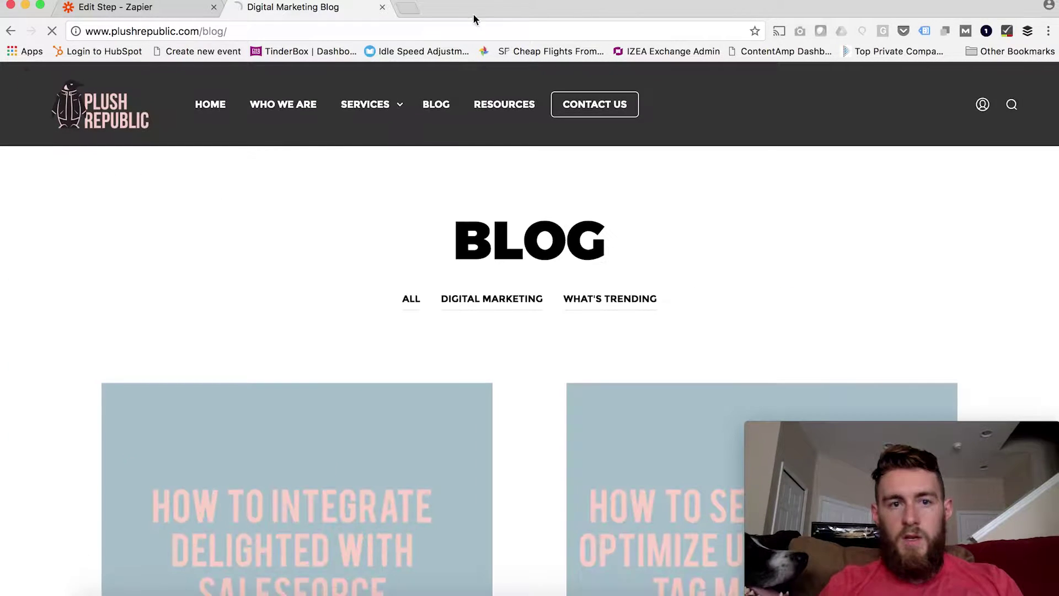
{"action": "left_click", "coordinate": [415, 11]}
{"action": "type", "text": "http://www.plushrepublic.com/feed/"}
{"action": "key", "text": "Return"}
{"action": "scroll", "coordinate": [204, 285], "scroll_direction": "down", "scroll_amount": 5}
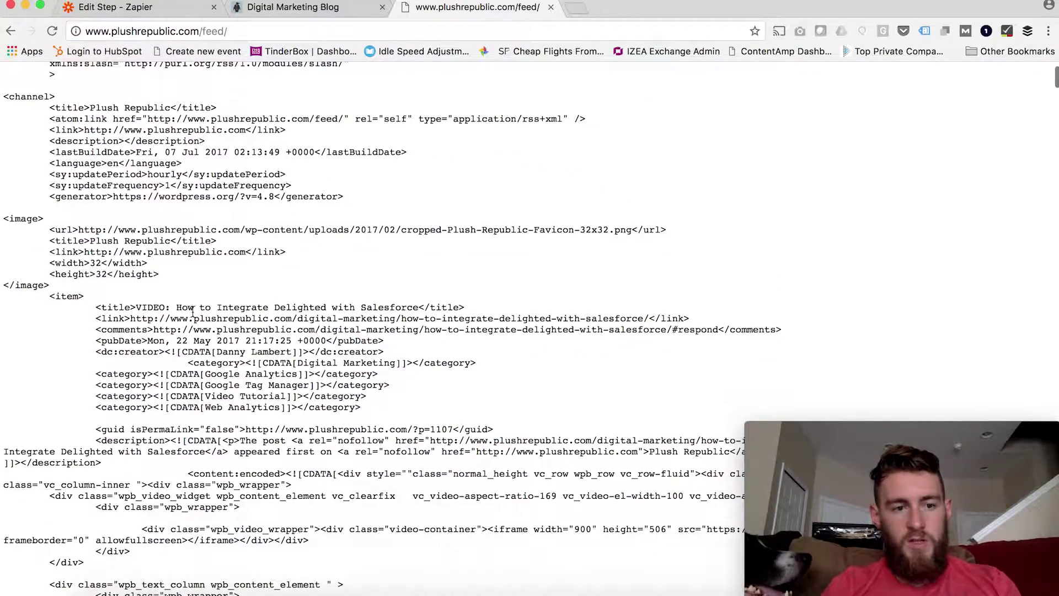
{"action": "scroll", "coordinate": [204, 284], "scroll_direction": "down", "scroll_amount": 5}
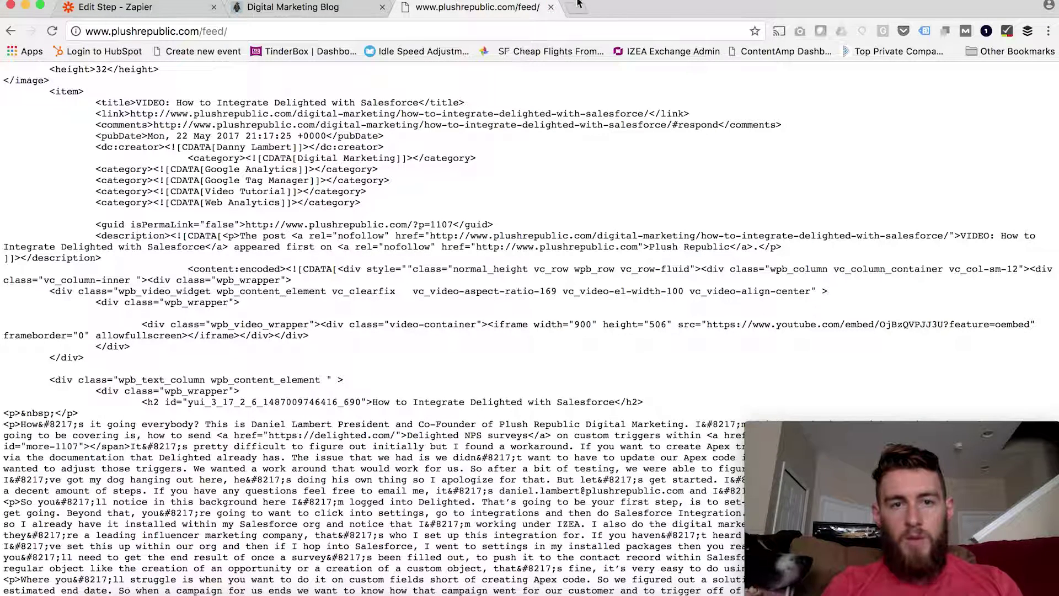
{"action": "left_click", "coordinate": [551, 7]}
{"action": "left_click", "coordinate": [116, 6]}
{"action": "left_click", "coordinate": [490, 243]}
{"action": "type", "text": "http://www.plushrepublic.com/feed/"}
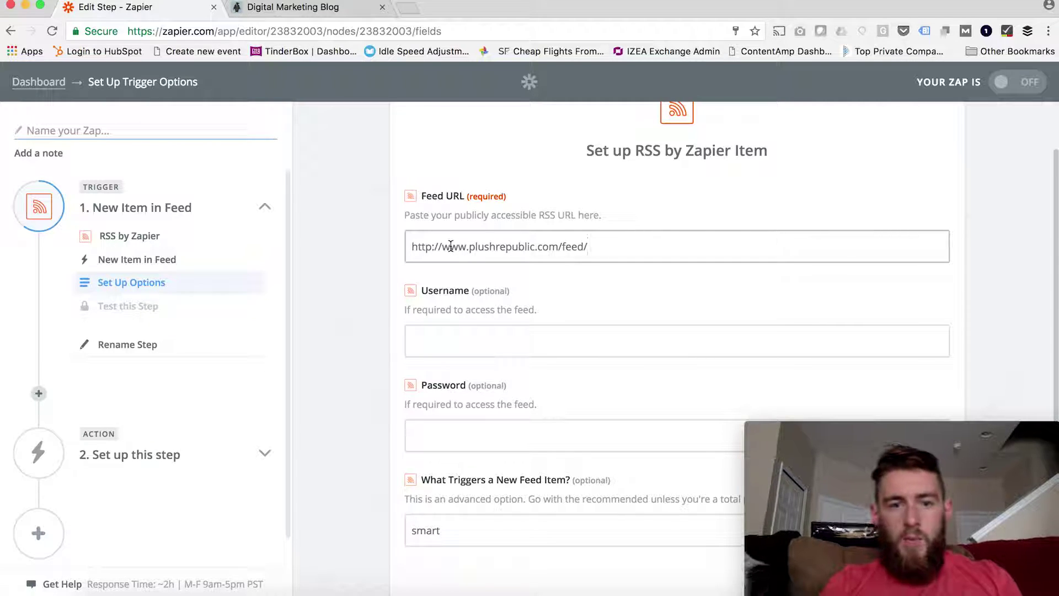
{"action": "scroll", "coordinate": [643, 263], "scroll_direction": "down", "scroll_amount": 3}
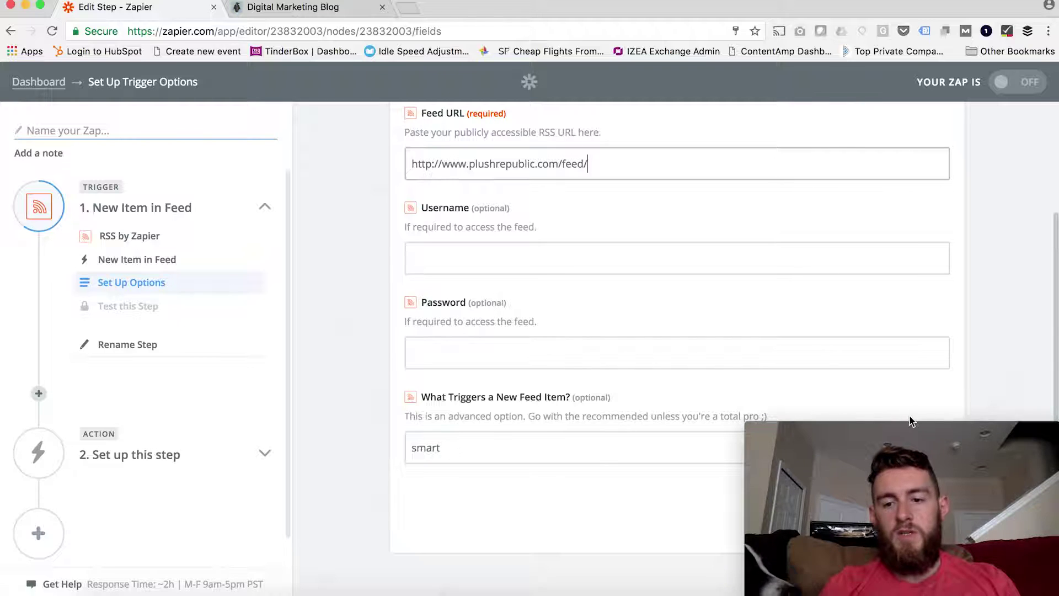
{"action": "mouse_move", "coordinate": [888, 429]}
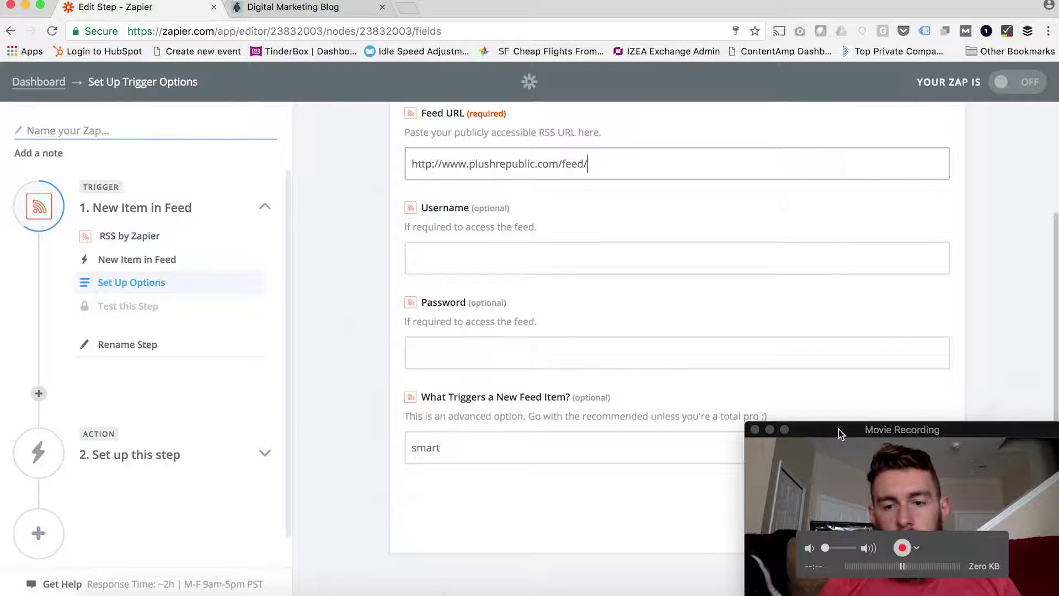
{"action": "left_click", "coordinate": [755, 430]}
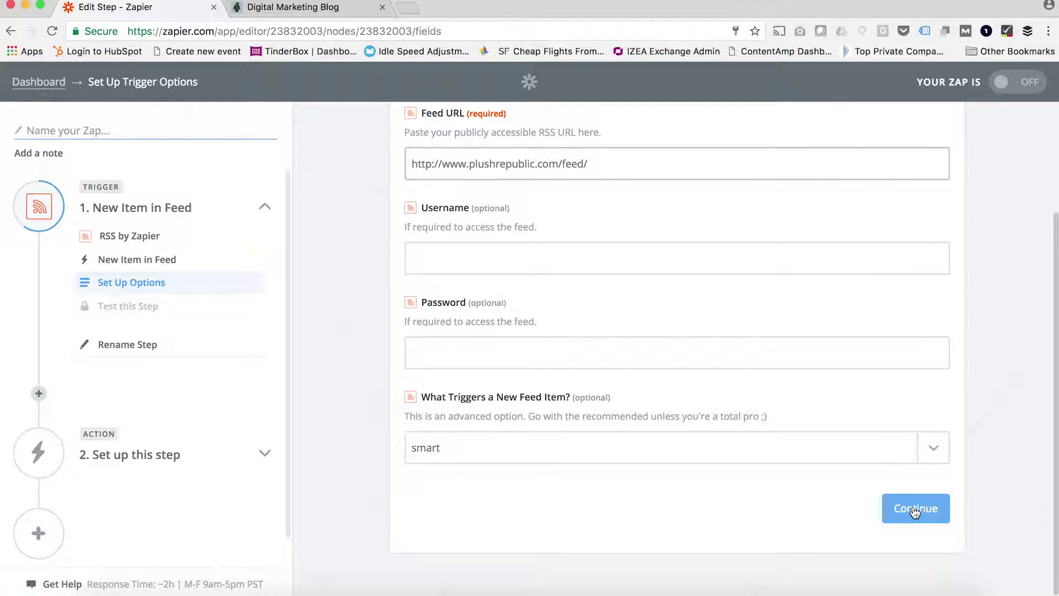
- Test the RSS trigger by fetching a feed item, then proceed to the action step
{"action": "left_click", "coordinate": [914, 510]}
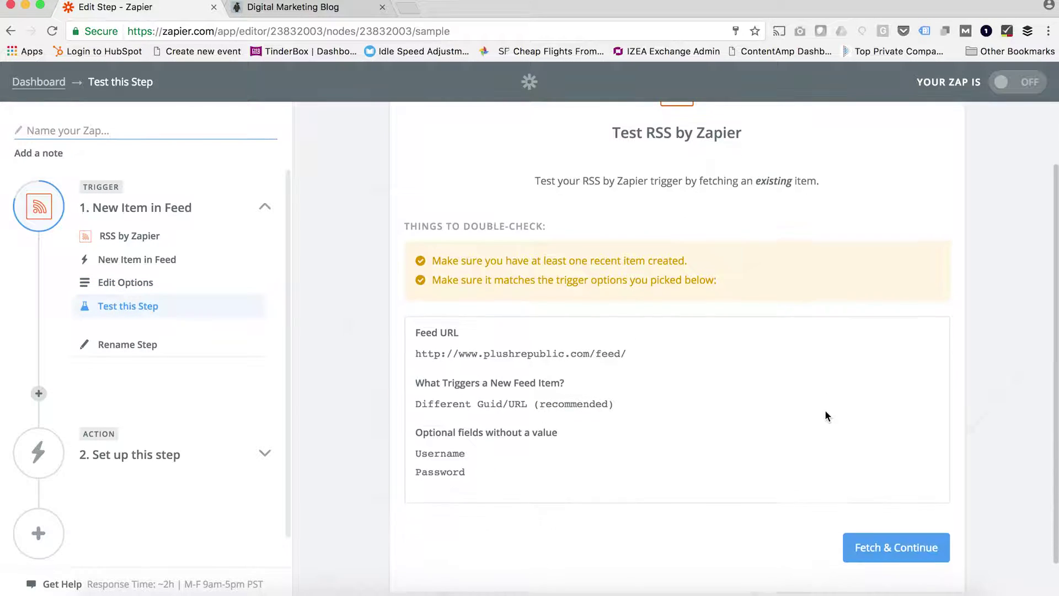
{"action": "left_click", "coordinate": [872, 550]}
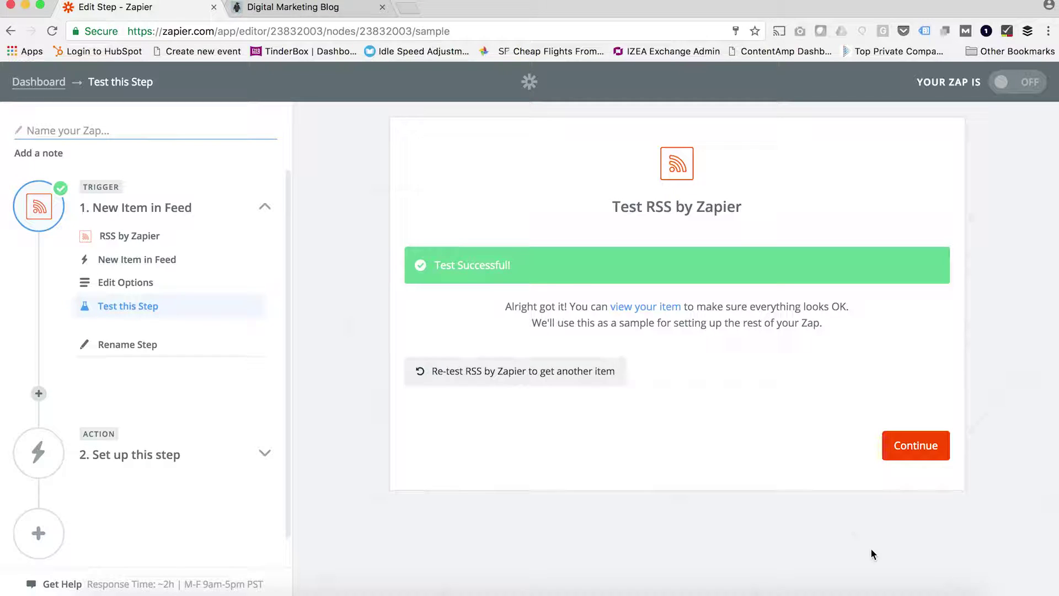
{"action": "left_click", "coordinate": [914, 448]}
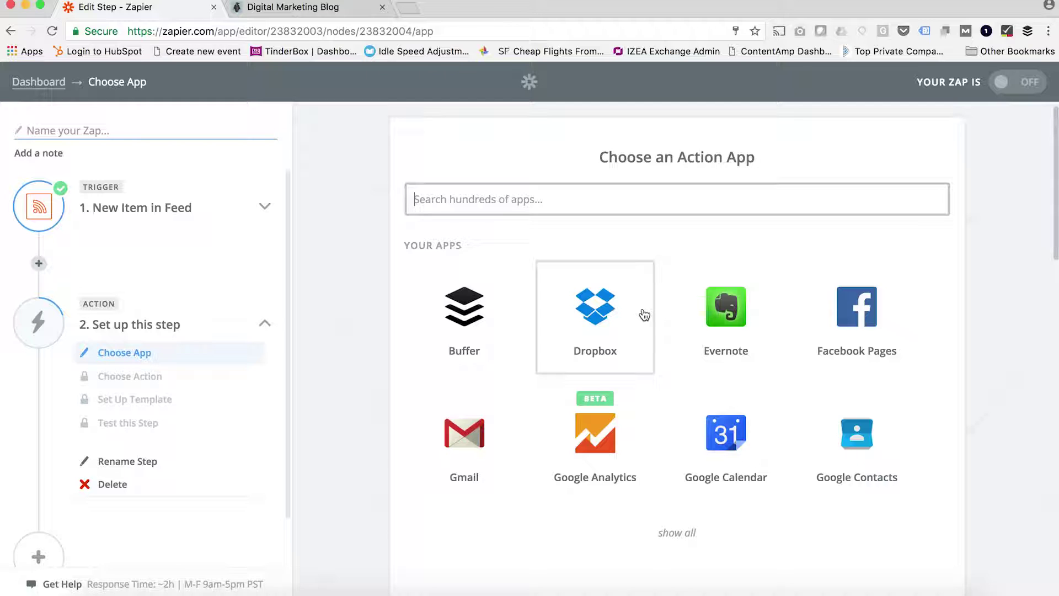
- Set step 2 to Buffer's Add to Buffer action using the existing Buffer account
{"action": "left_click", "coordinate": [546, 201]}
{"action": "type", "text": "twit"}
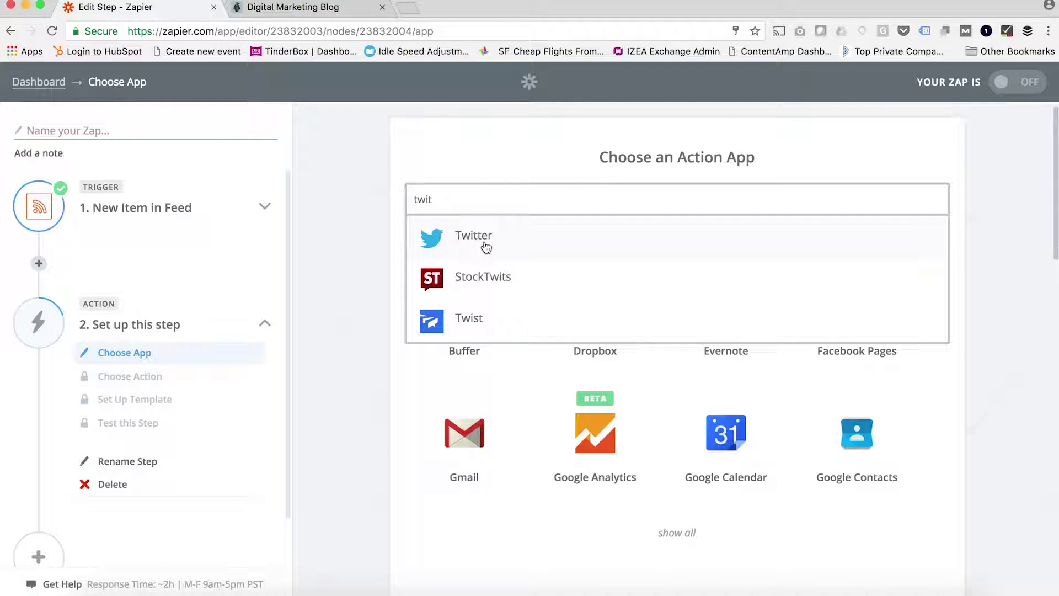
{"action": "key", "text": "BackSpace"}
{"action": "key", "text": "BackSpace"}
{"action": "key", "text": "BackSpace"}
{"action": "key", "text": "BackSpace"}
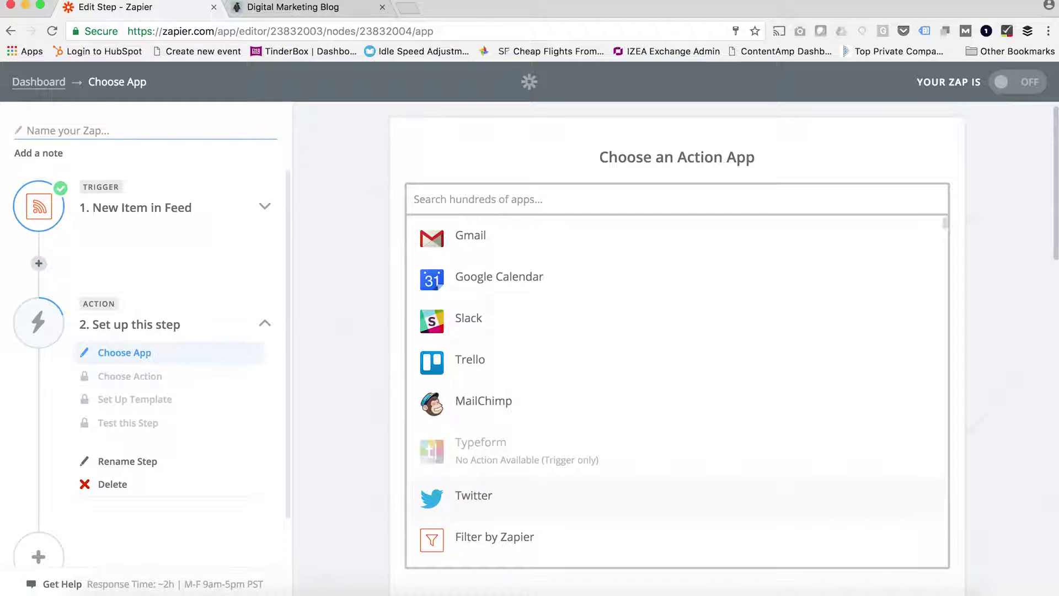
{"action": "type", "text": "bu"}
{"action": "left_click", "coordinate": [479, 238]}
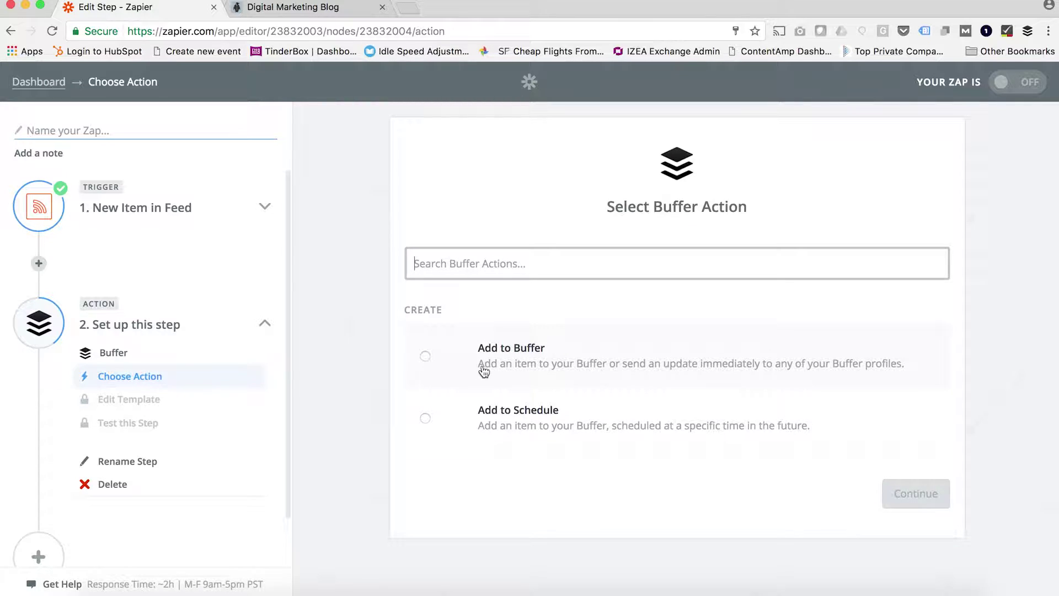
{"action": "left_click", "coordinate": [428, 359]}
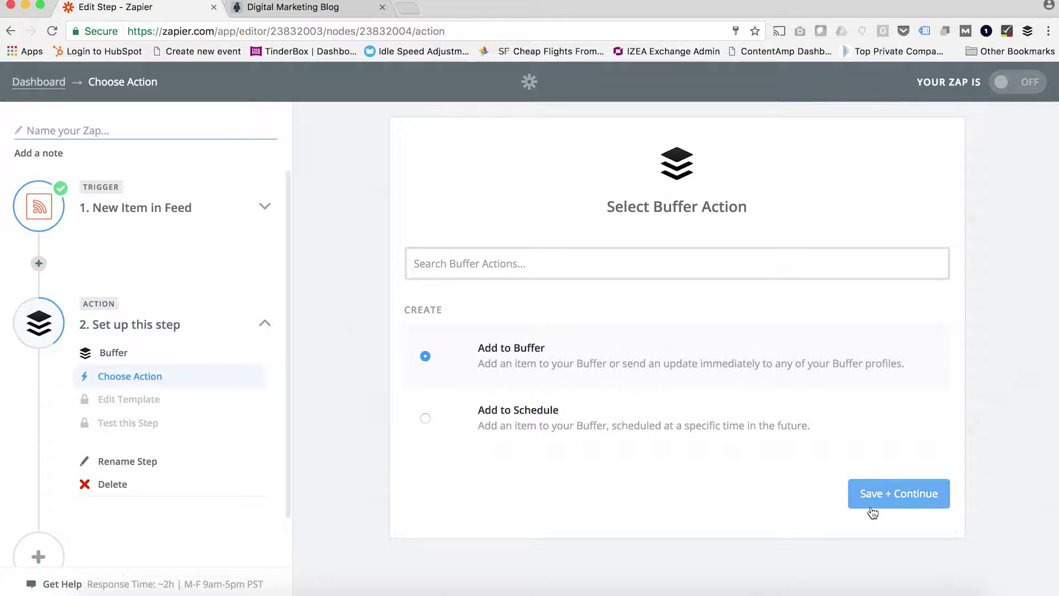
{"action": "left_click", "coordinate": [904, 495]}
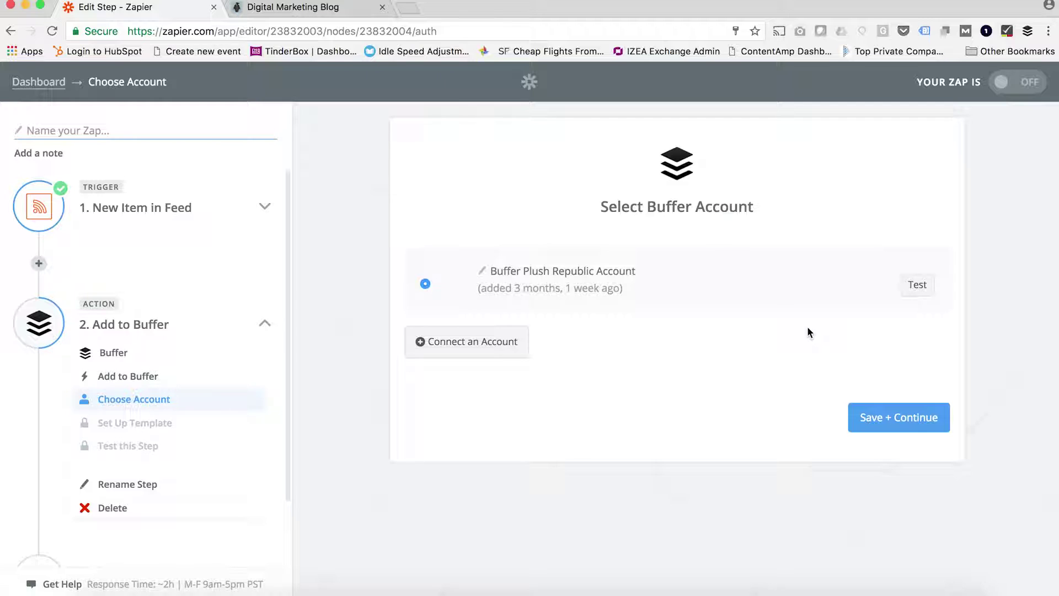
{"action": "left_click", "coordinate": [889, 423]}
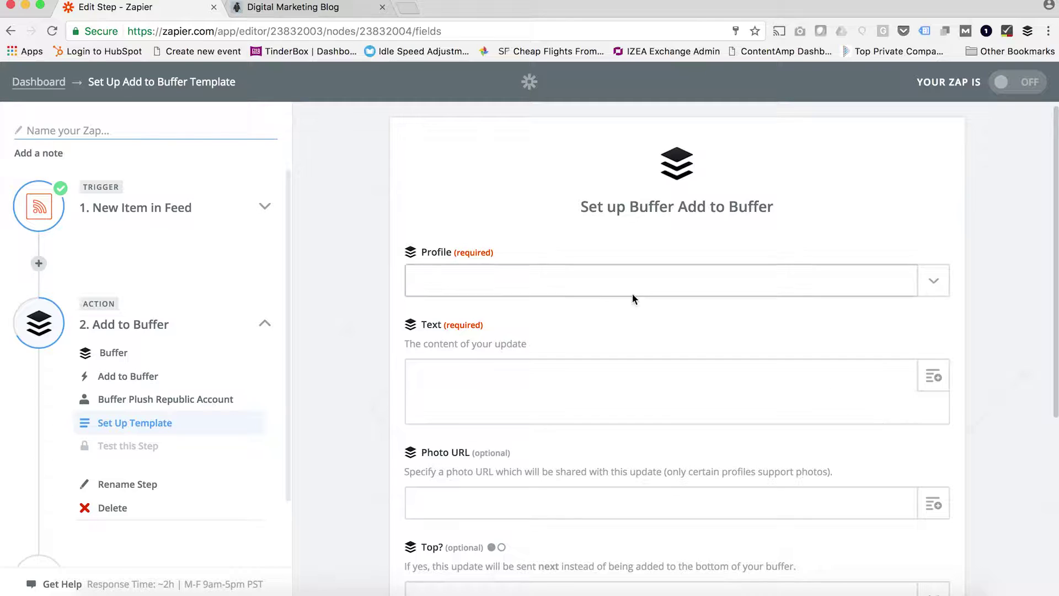
- Post to the Twitter profile, starting the update text with the feed item's Title
{"action": "left_click", "coordinate": [534, 279]}
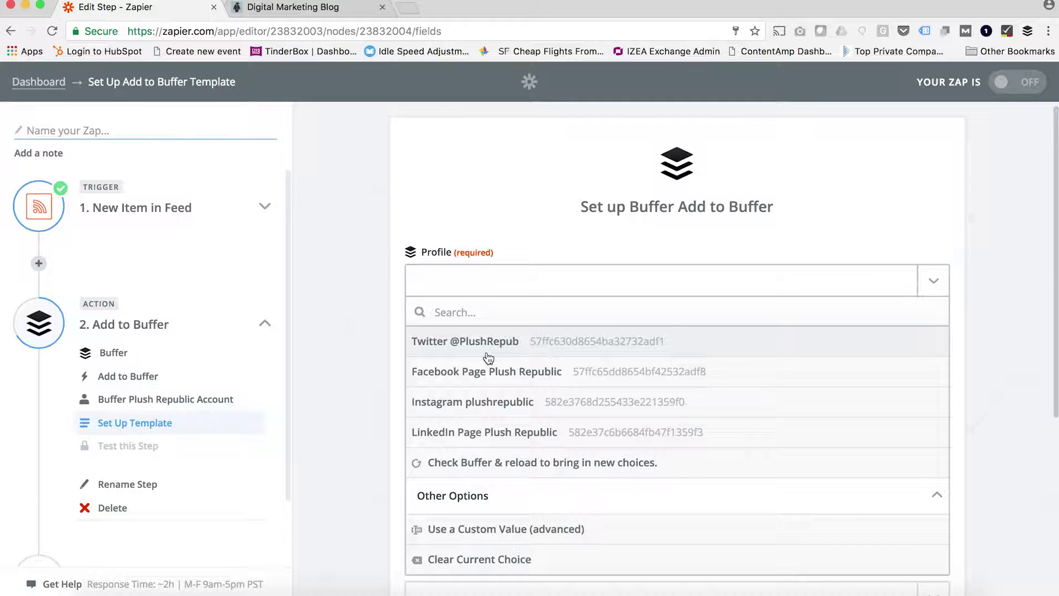
{"action": "left_click", "coordinate": [445, 347]}
{"action": "left_click", "coordinate": [503, 380]}
{"action": "scroll", "coordinate": [502, 386], "scroll_direction": "down", "scroll_amount": 2}
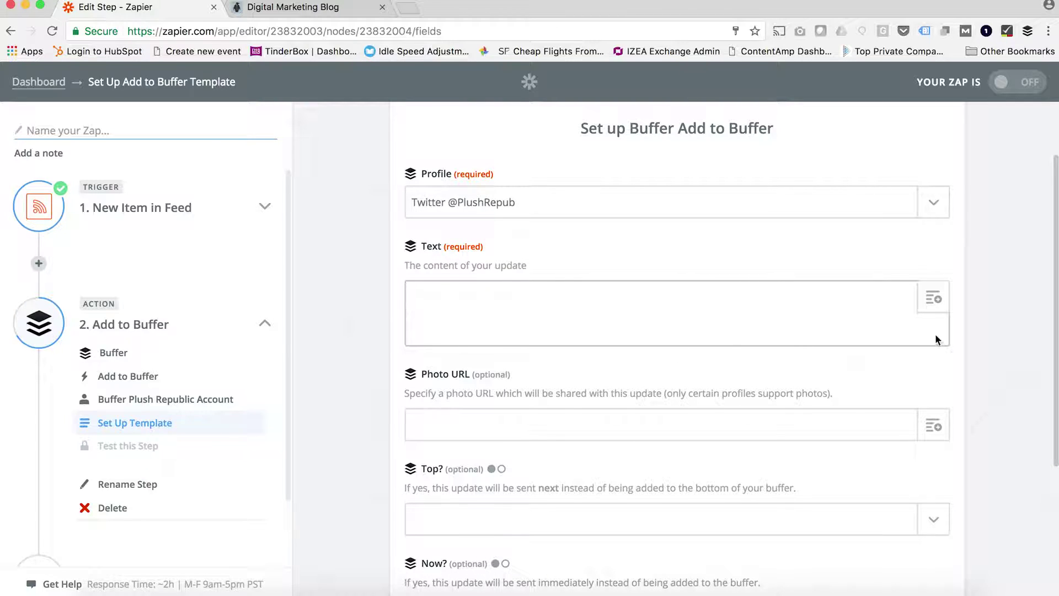
{"action": "left_click", "coordinate": [933, 298]}
{"action": "scroll", "coordinate": [609, 437], "scroll_direction": "down", "scroll_amount": 1}
{"action": "scroll", "coordinate": [609, 437], "scroll_direction": "down", "scroll_amount": 1}
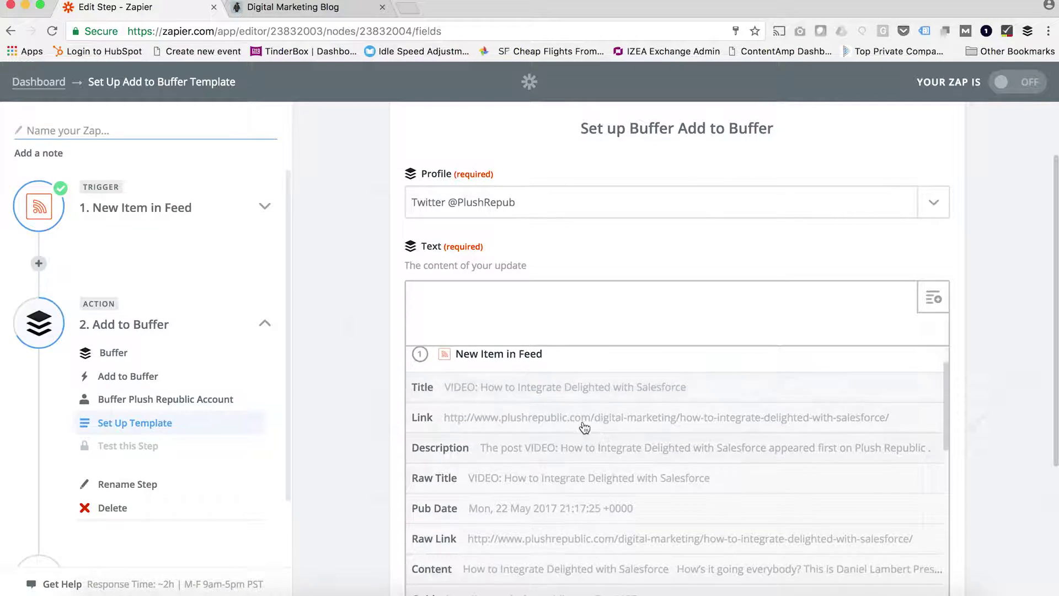
{"action": "left_click", "coordinate": [513, 399]}
- Append ' - ' and the feed item's Link to the text, then save the template
{"action": "type", "text": "-"}
{"action": "left_click", "coordinate": [933, 298]}
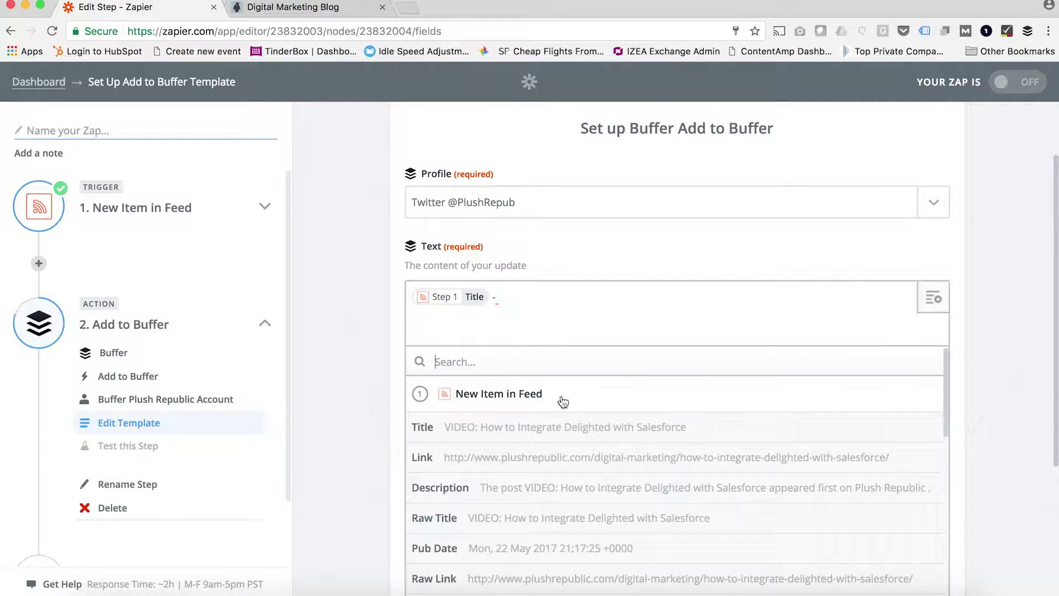
{"action": "left_click", "coordinate": [485, 456]}
{"action": "scroll", "coordinate": [702, 407], "scroll_direction": "down", "scroll_amount": 3}
{"action": "scroll", "coordinate": [703, 408], "scroll_direction": "down", "scroll_amount": 2}
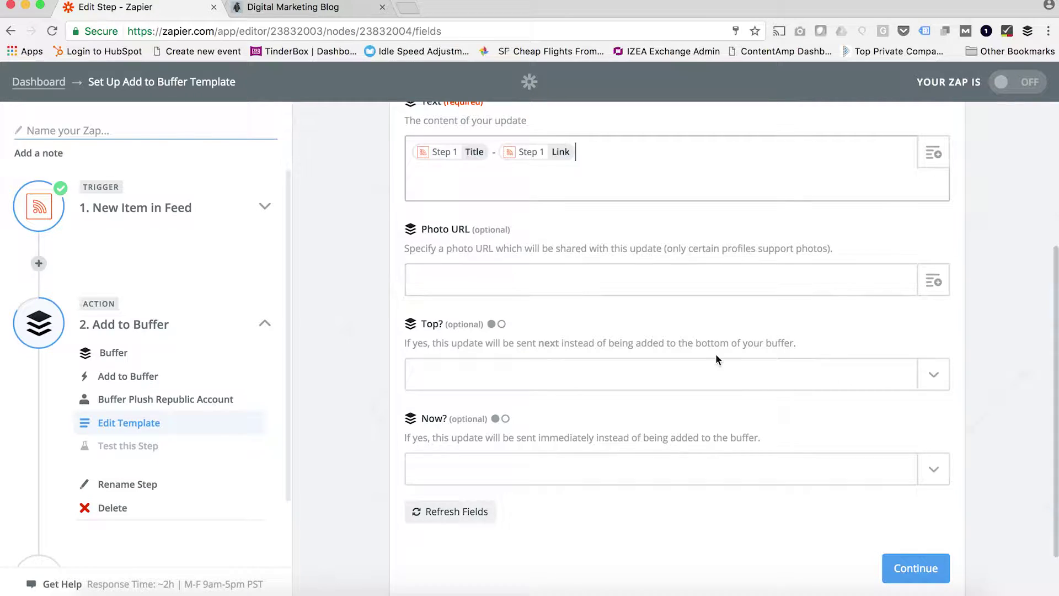
{"action": "scroll", "coordinate": [716, 353], "scroll_direction": "down", "scroll_amount": 1}
{"action": "left_click", "coordinate": [937, 563]}
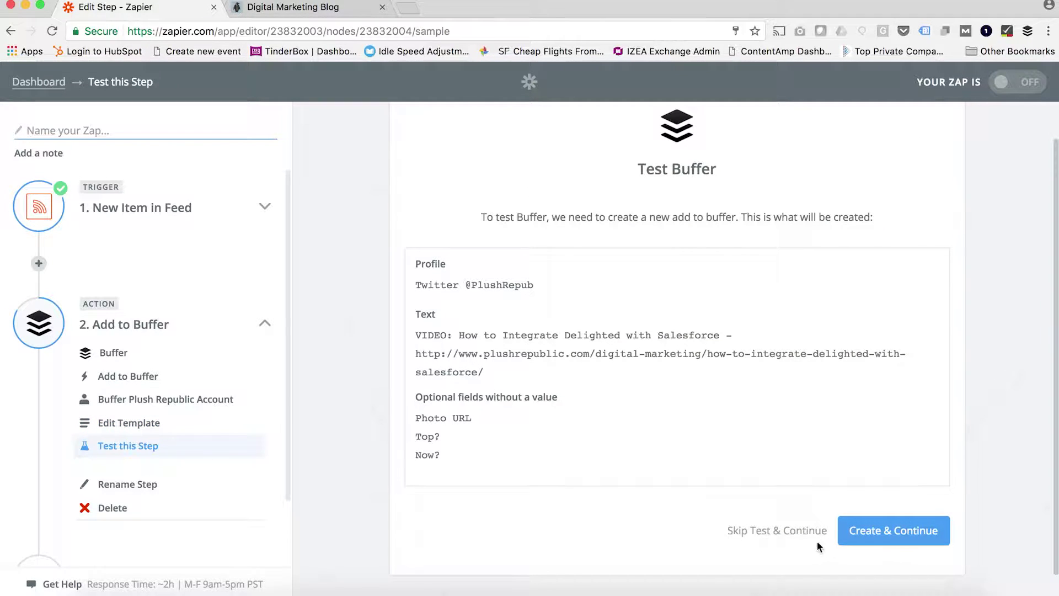
- Skip the Buffer test post and name the Zap 'RSS to Twitter (Buffer)'
{"action": "left_click", "coordinate": [756, 530]}
{"action": "left_click", "coordinate": [920, 447]}
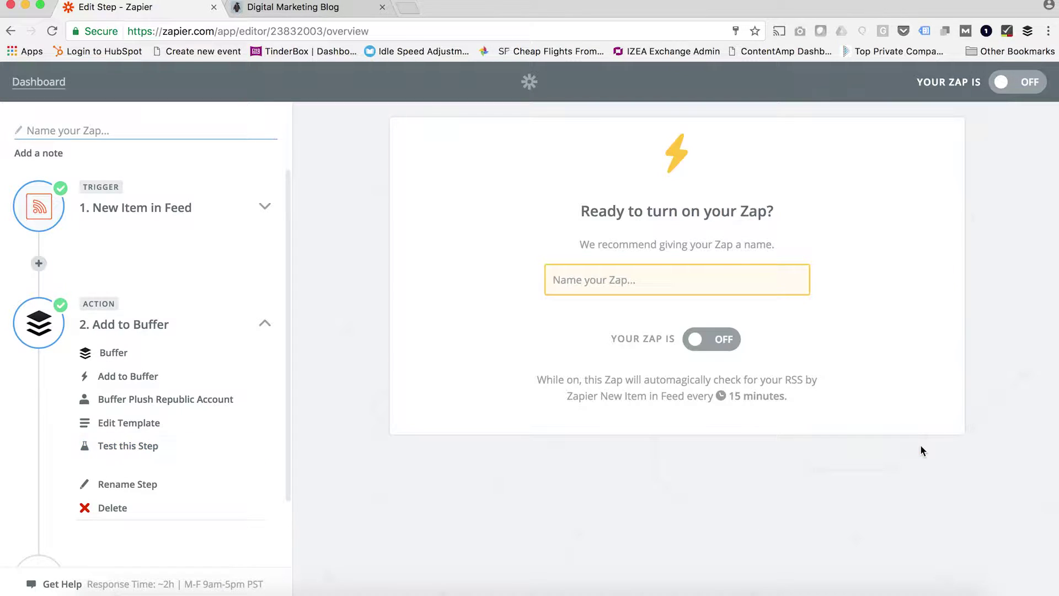
{"action": "left_click", "coordinate": [584, 278]}
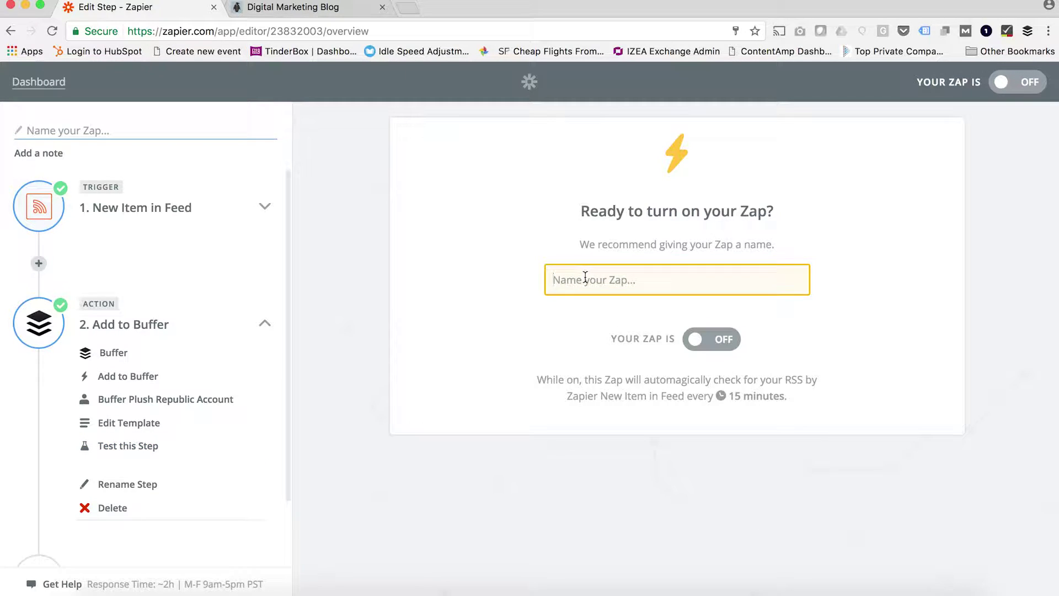
{"action": "type", "text": "RSS to Tw"}
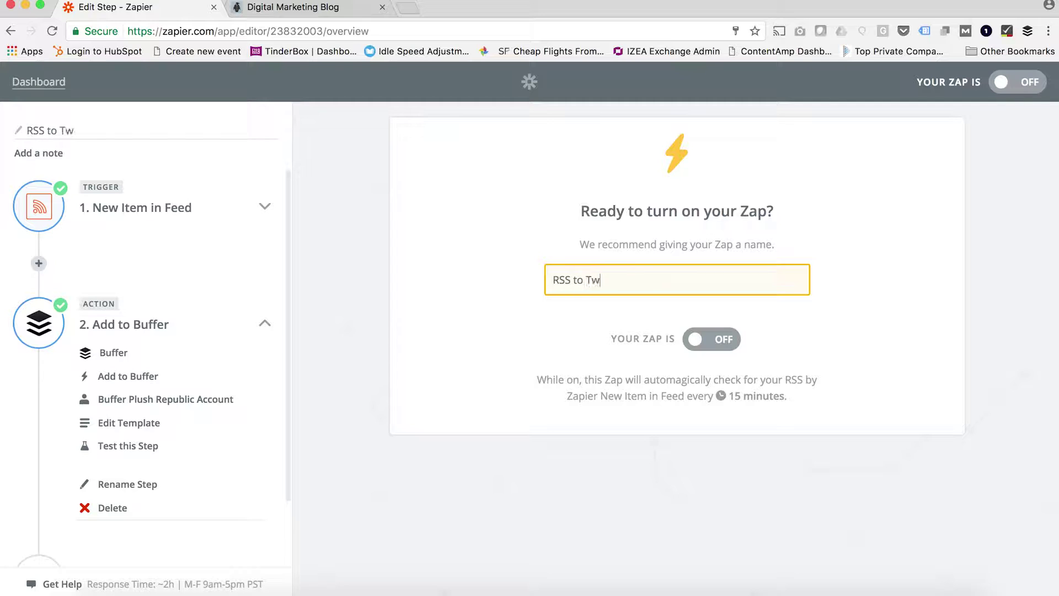
{"action": "type", "text": "itter (Buffer)"}
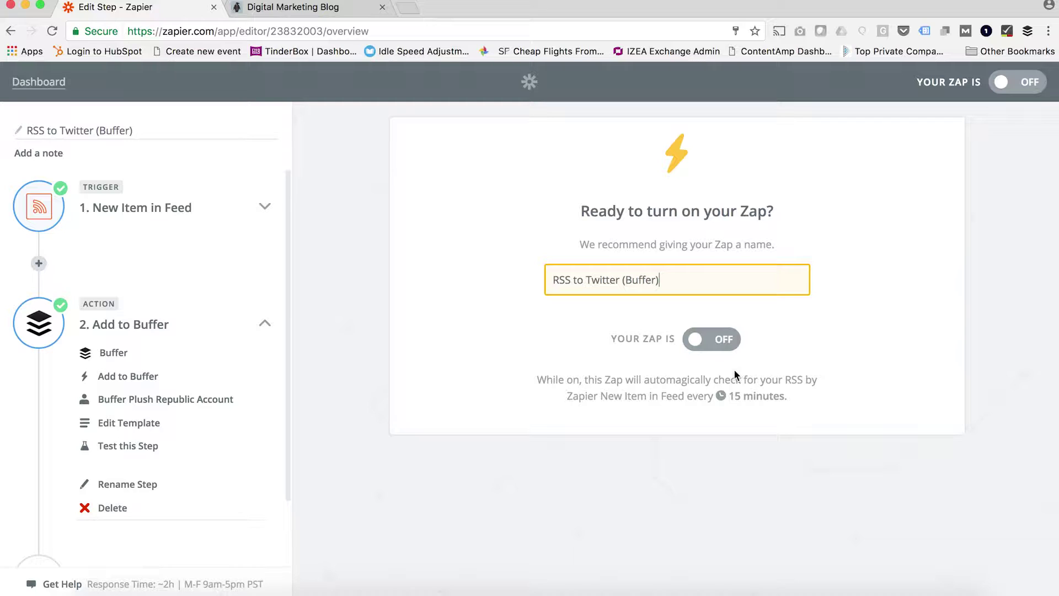
{"action": "scroll", "coordinate": [134, 353], "scroll_direction": "down", "scroll_amount": 3}
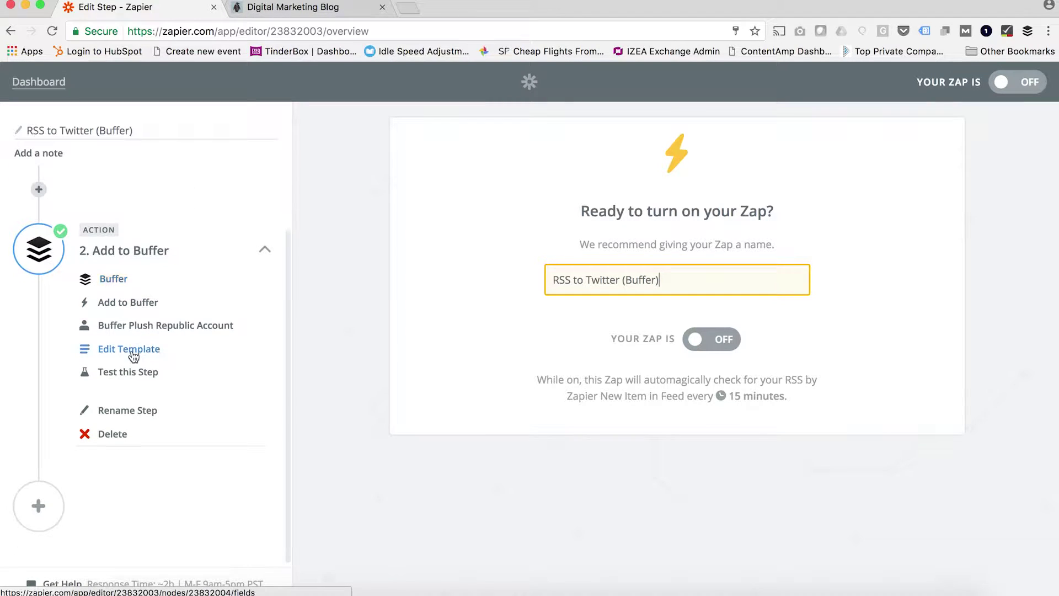